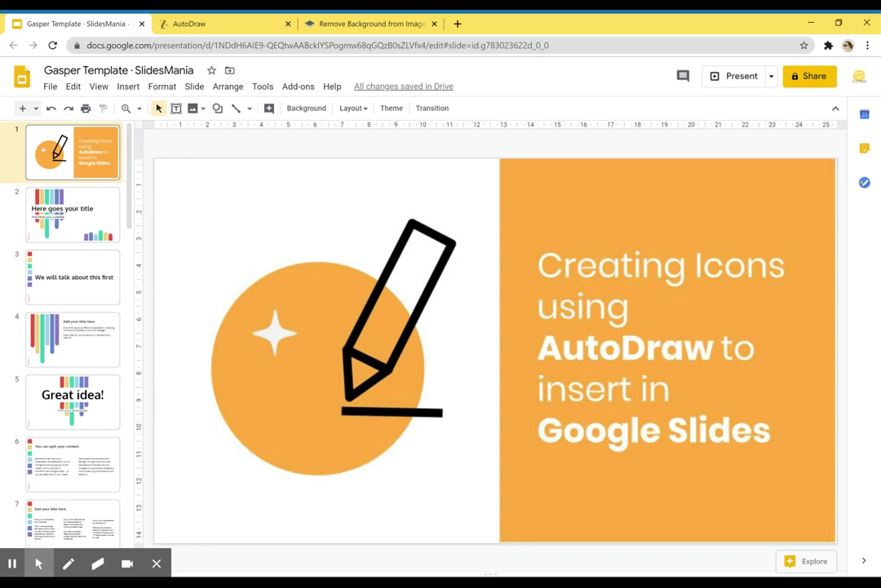
# Switch from the Google Slides title slide to the blank AutoDraw canvas.
pyautogui.click(226, 18)
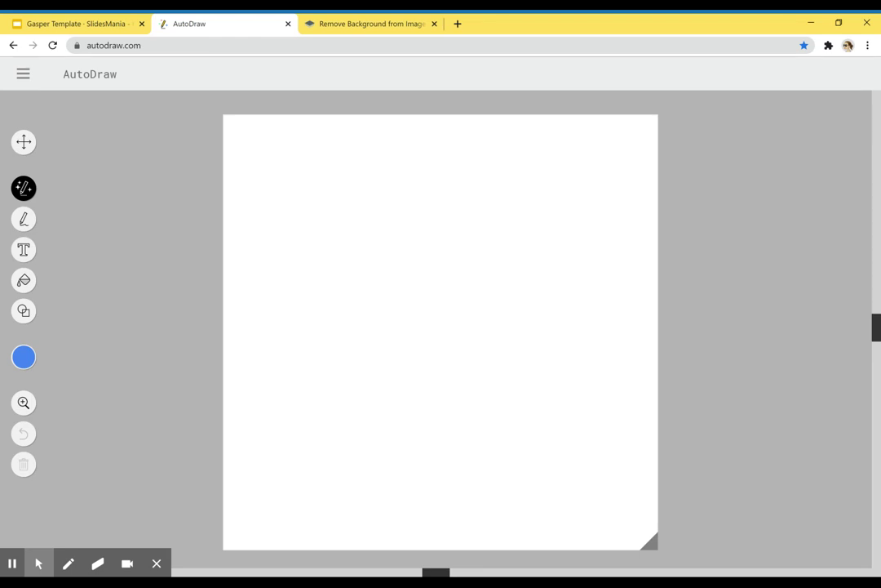
pyautogui.click(32, 361)
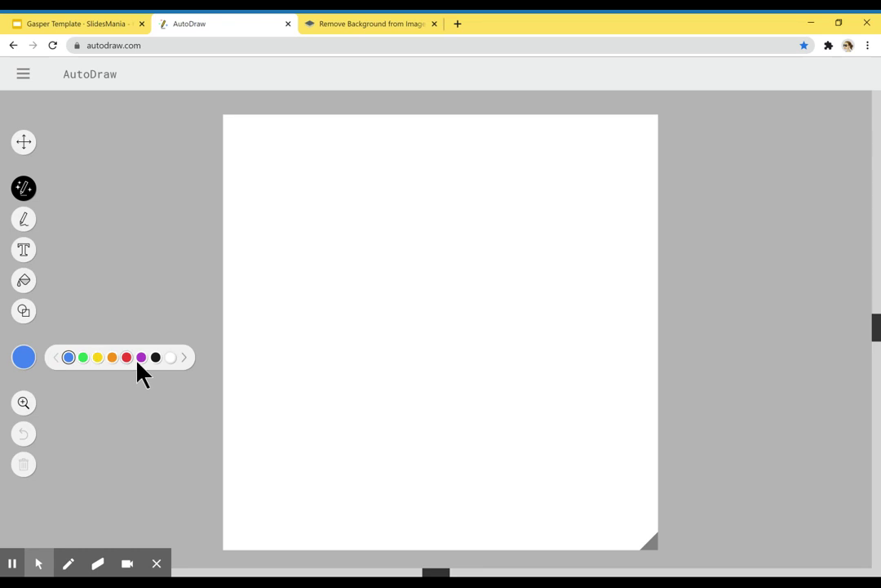
pyautogui.click(181, 362)
pyautogui.click(183, 364)
pyautogui.click(183, 363)
pyautogui.click(183, 364)
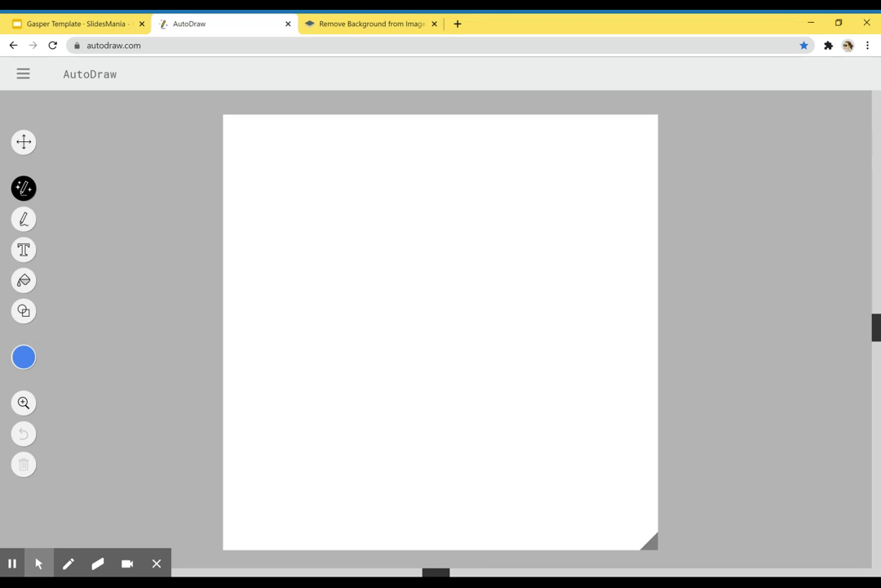
pyautogui.click(29, 356)
pyautogui.click(23, 190)
# Sketch a rough bulb, swap it for the lightbulb clip-art, and undo the stray stroke.
pyautogui.moveTo(431, 400)
pyautogui.mouseDown()
pyautogui.moveTo(381, 411)
pyautogui.moveTo(484, 396)
pyautogui.moveTo(421, 394)
pyautogui.moveTo(433, 371)
pyautogui.moveTo(403, 383)
pyautogui.moveTo(373, 253)
pyautogui.moveTo(460, 265)
pyautogui.moveTo(411, 379)
pyautogui.moveTo(422, 352)
pyautogui.moveTo(403, 299)
pyautogui.moveTo(412, 284)
pyautogui.moveTo(409, 331)
pyautogui.moveTo(414, 360)
pyautogui.mouseUp()
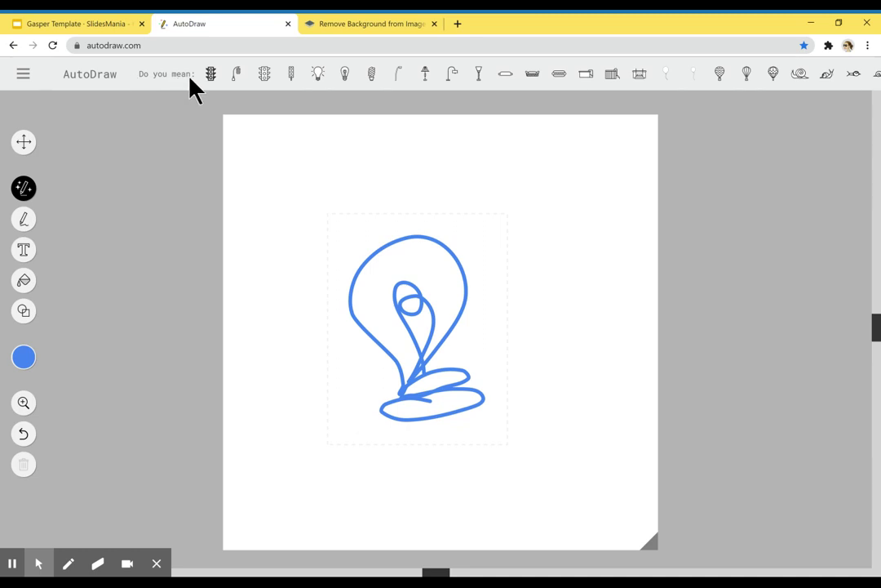
pyautogui.click(320, 74)
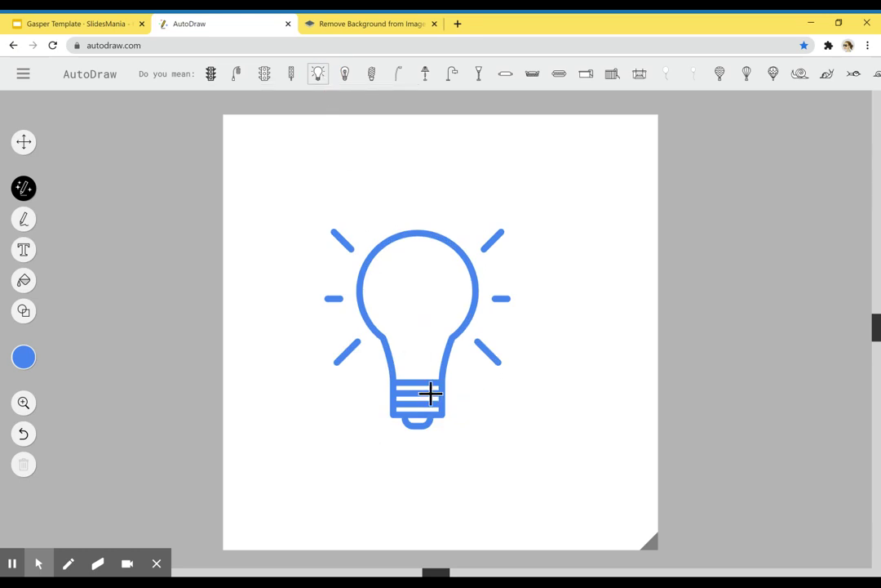
pyautogui.moveTo(430, 393); pyautogui.dragTo(368, 320)
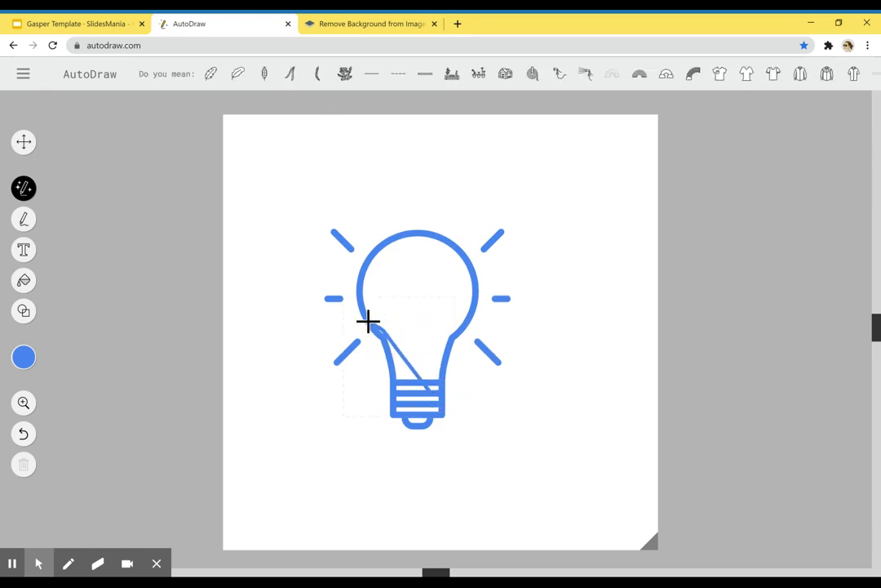
pyautogui.hotkey('ctrl', 'z')
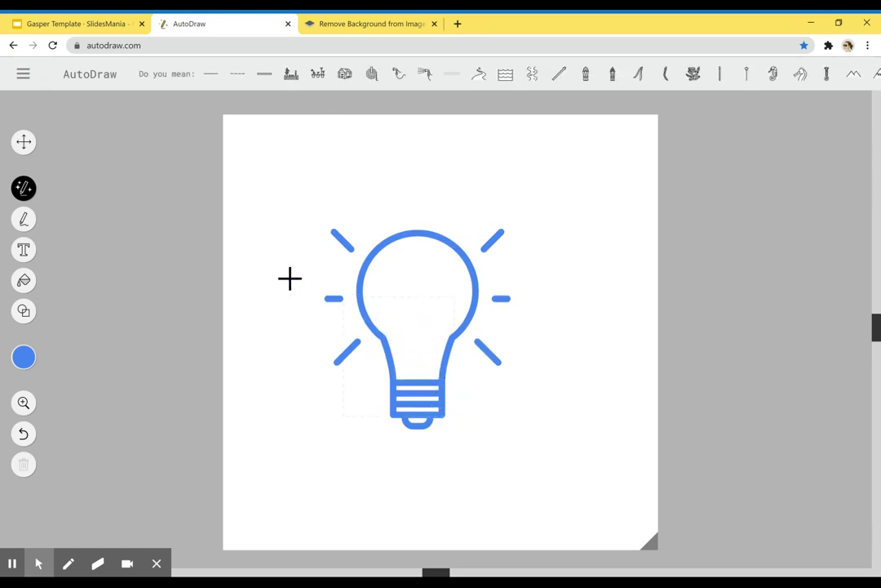
# Move the blue light bulb to the top-left of the canvas.
pyautogui.click(23, 143)
pyautogui.moveTo(399, 388); pyautogui.dragTo(307, 292)
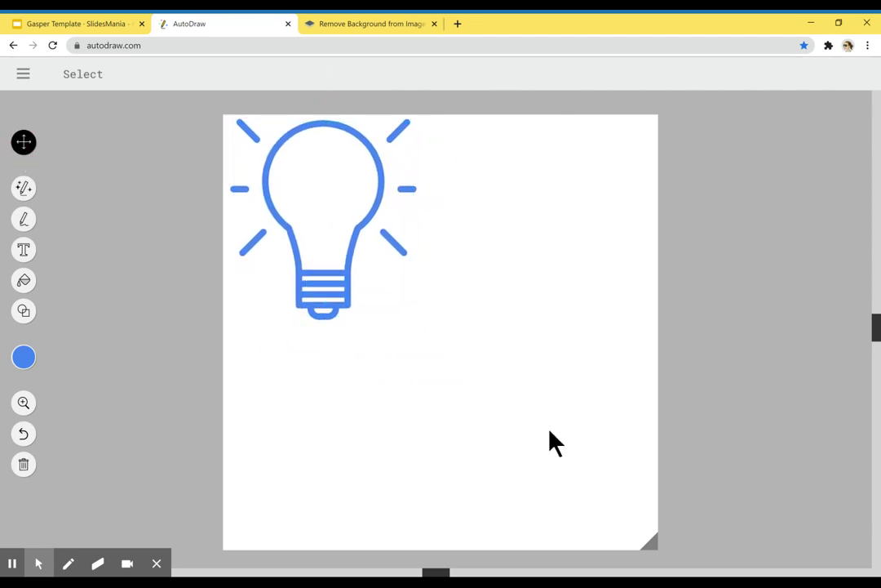
pyautogui.click(571, 460)
# Crop the canvas tightly around the bulb, download it as a PNG, and go to remove.bg.
pyautogui.moveTo(650, 543); pyautogui.dragTo(436, 330)
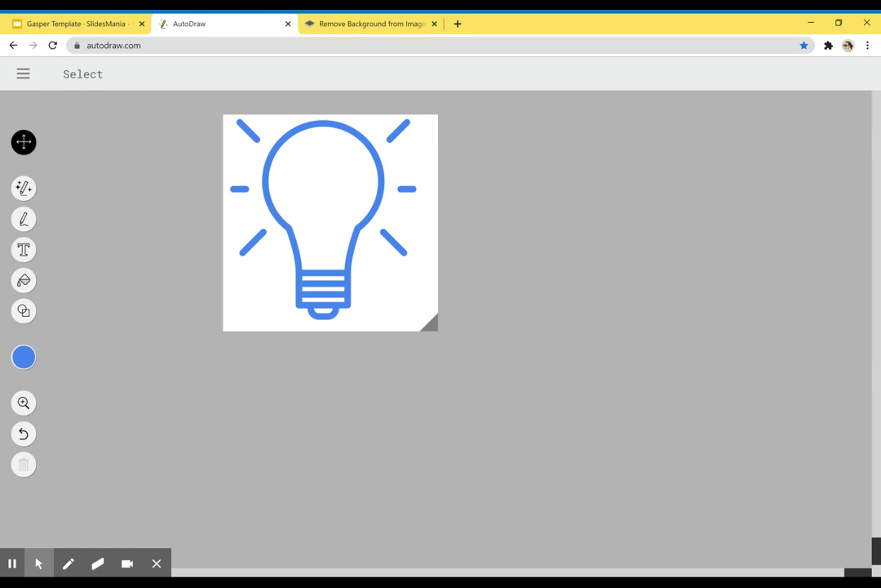
pyautogui.moveTo(429, 324); pyautogui.dragTo(431, 326)
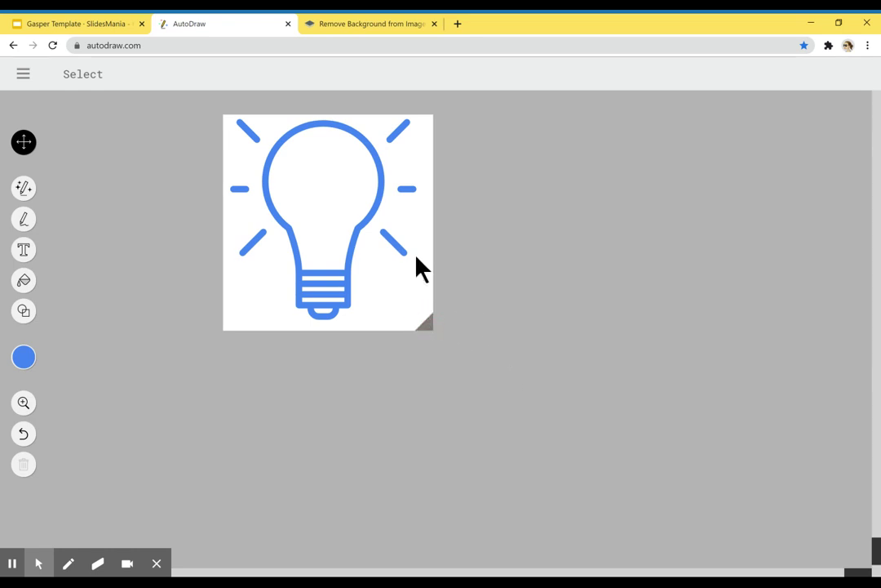
pyautogui.click(21, 78)
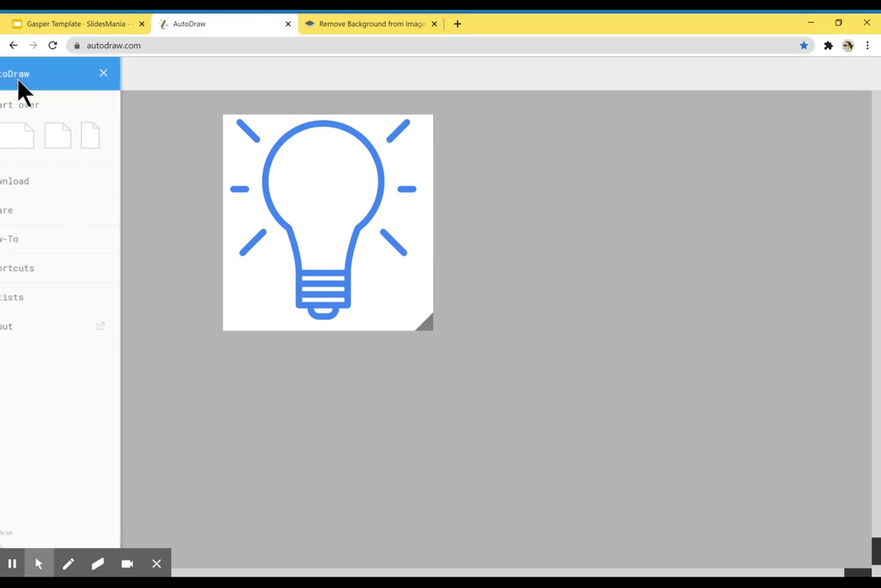
pyautogui.click(38, 182)
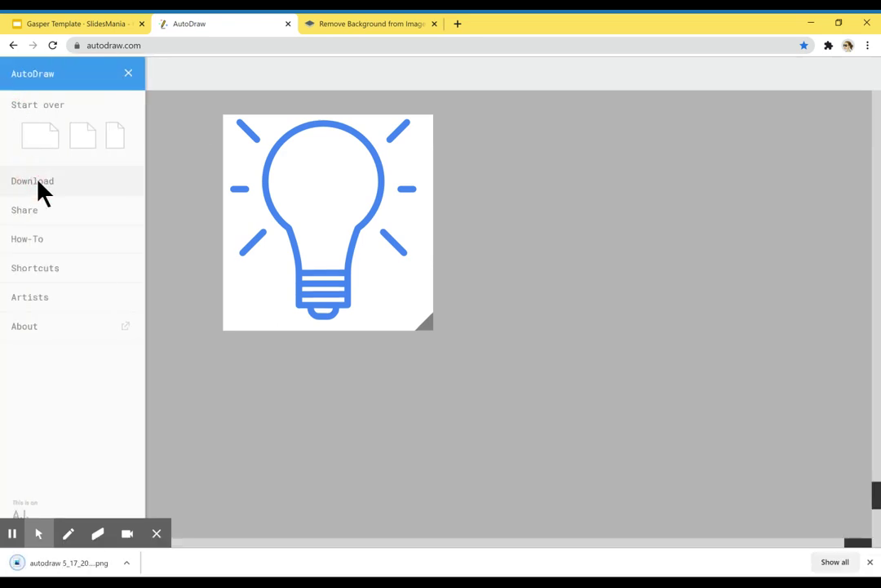
pyautogui.click(338, 25)
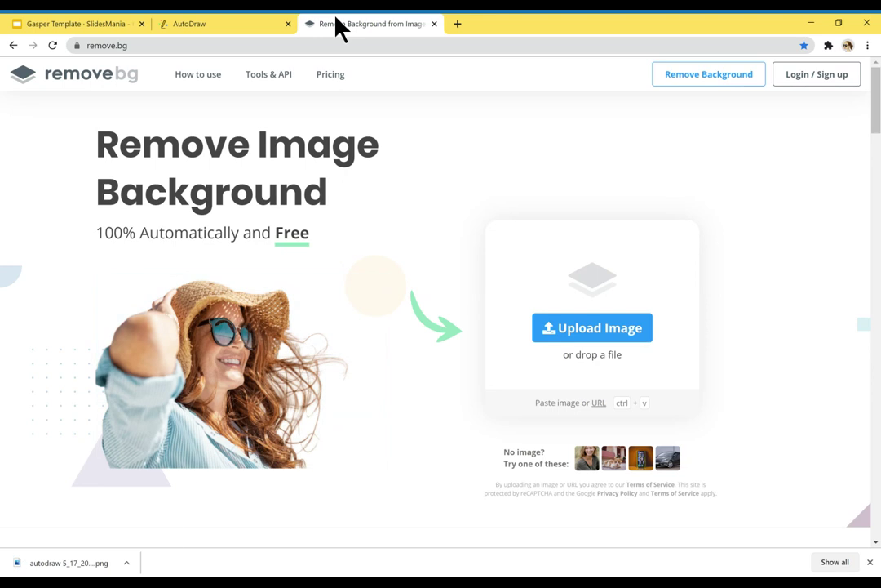
# Upload the bulb PNG to remove.bg and download the transparent-background version.
pyautogui.moveTo(87, 569); pyautogui.dragTo(506, 339)
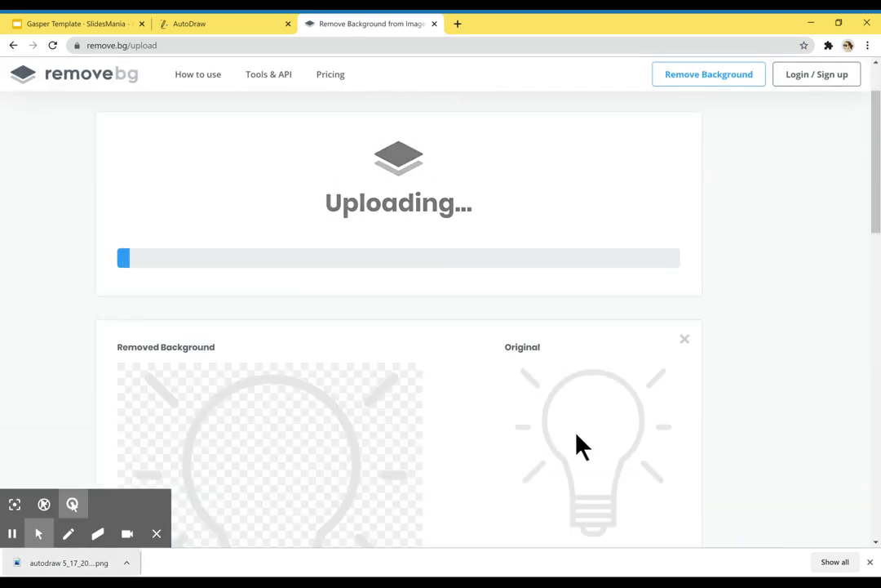
pyautogui.scroll(-2, 578, 436)
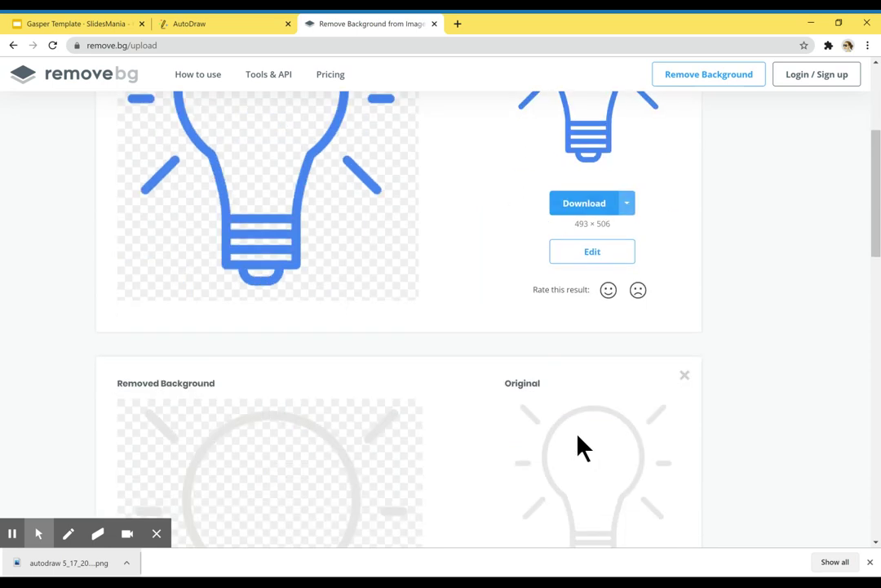
pyautogui.click(582, 206)
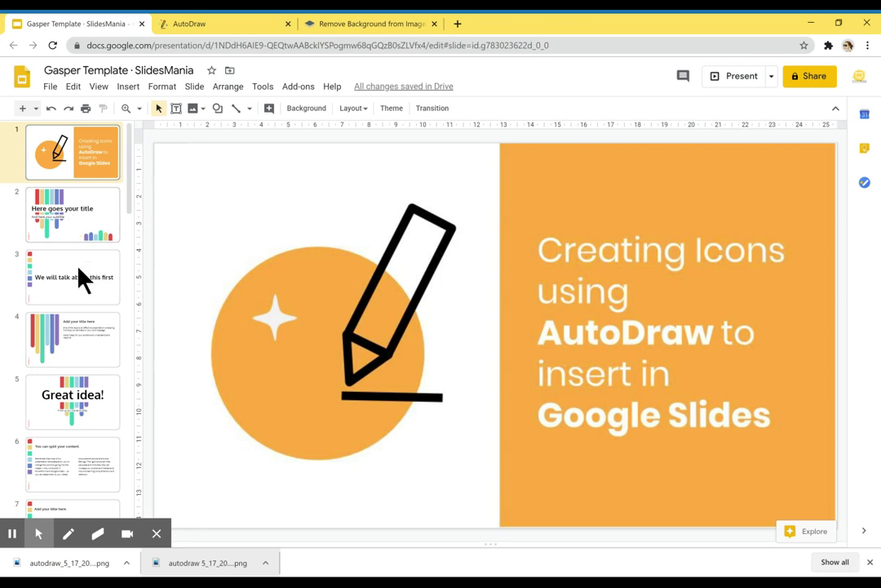
# Insert the transparent bulb on slide 3, place it upper right, and tilt it about 16.6°.
pyautogui.click(79, 270)
pyautogui.moveTo(82, 559); pyautogui.dragTo(427, 335)
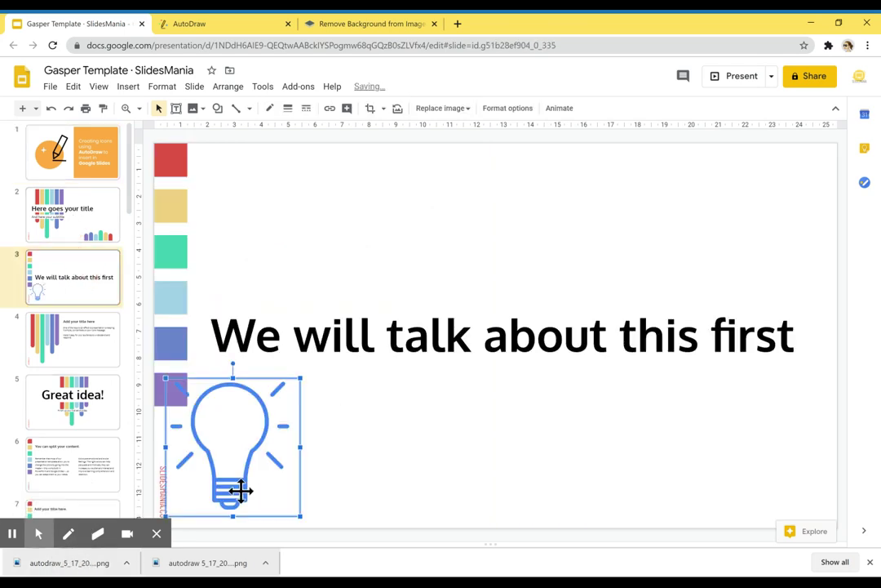
pyautogui.moveTo(239, 487); pyautogui.dragTo(696, 292)
pyautogui.moveTo(690, 167); pyautogui.dragTo(712, 166)
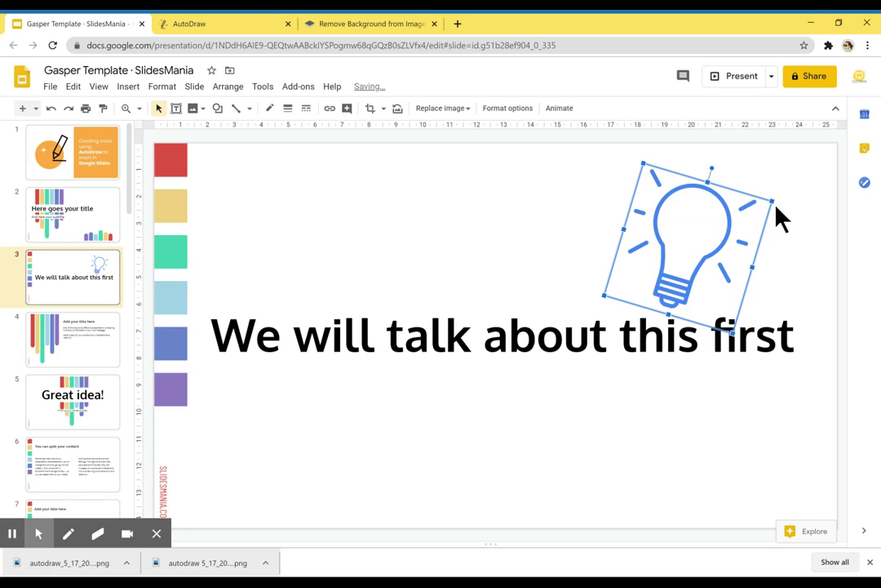
pyautogui.moveTo(671, 274); pyautogui.dragTo(697, 276)
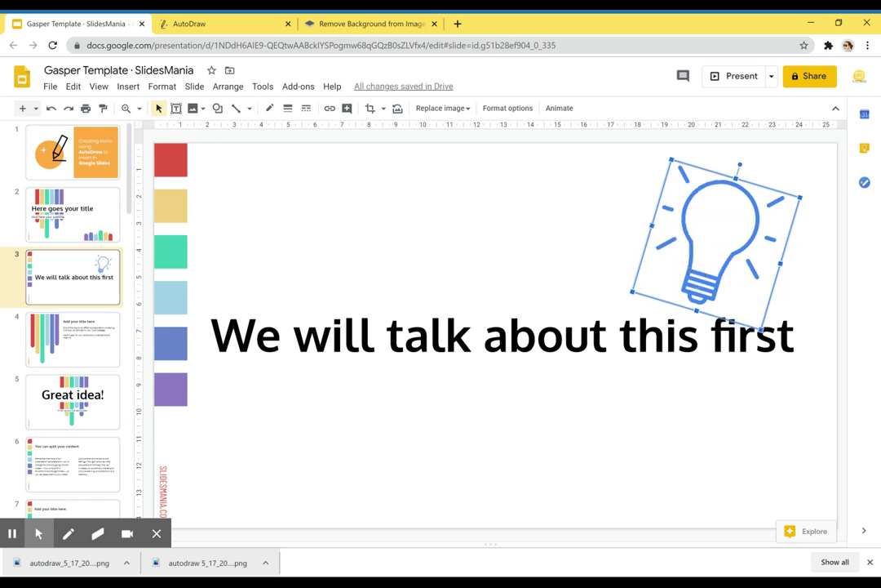
# Recolor the bulb image with Light 5 in Format options.
pyautogui.click(507, 109)
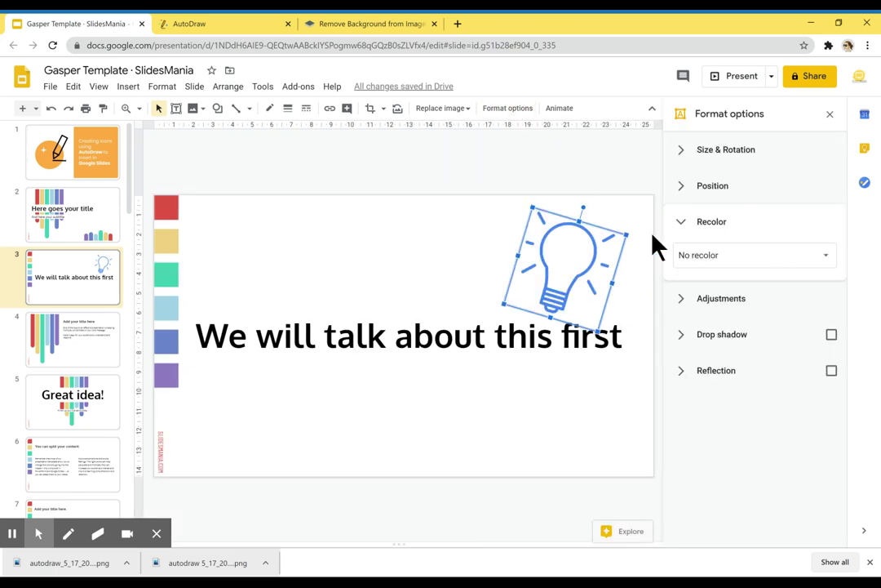
pyautogui.click(743, 254)
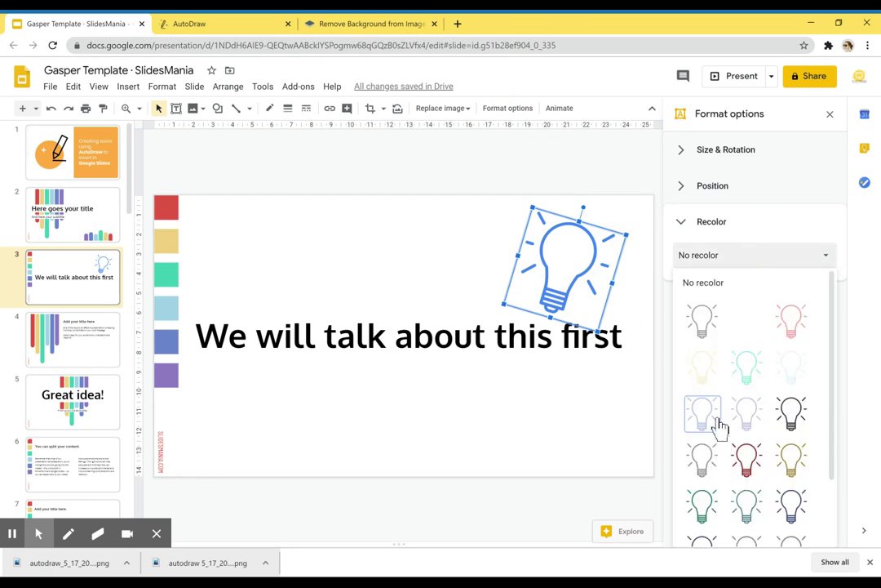
pyautogui.click(748, 376)
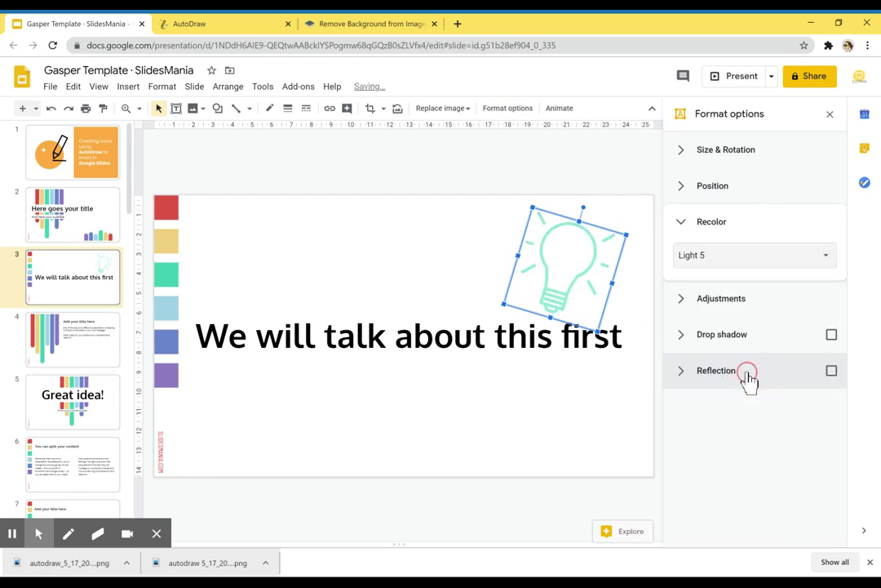
pyautogui.click(770, 275)
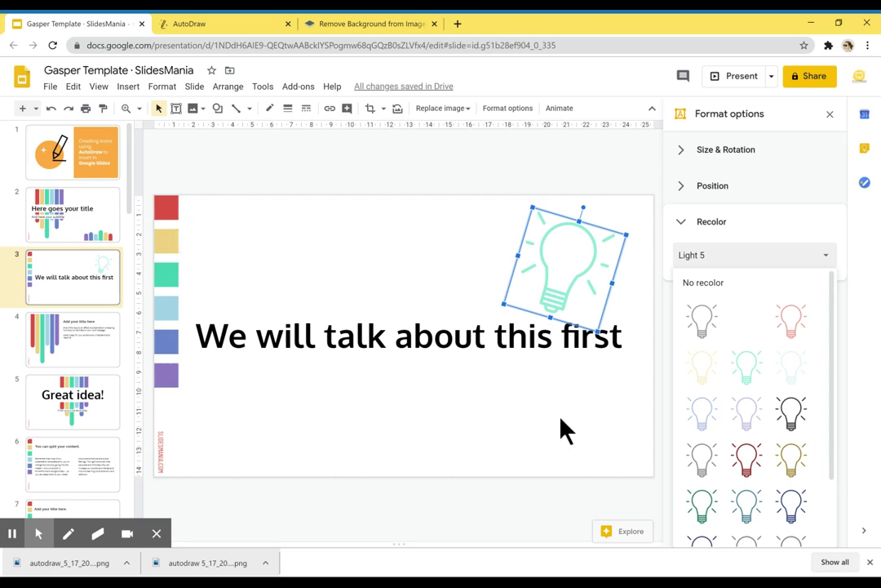
pyautogui.click(468, 256)
# Add a drop shadow to the bulb image.
pyautogui.click(564, 300)
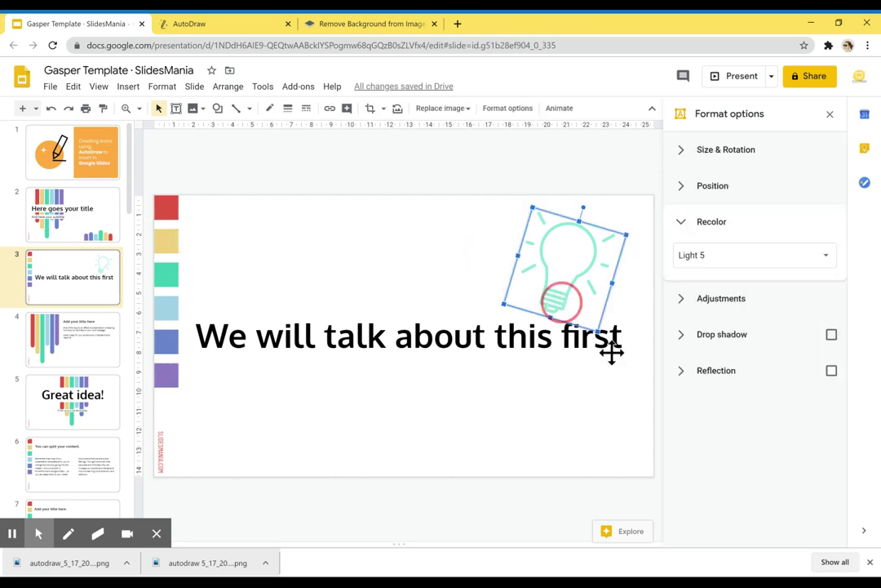
pyautogui.click(830, 335)
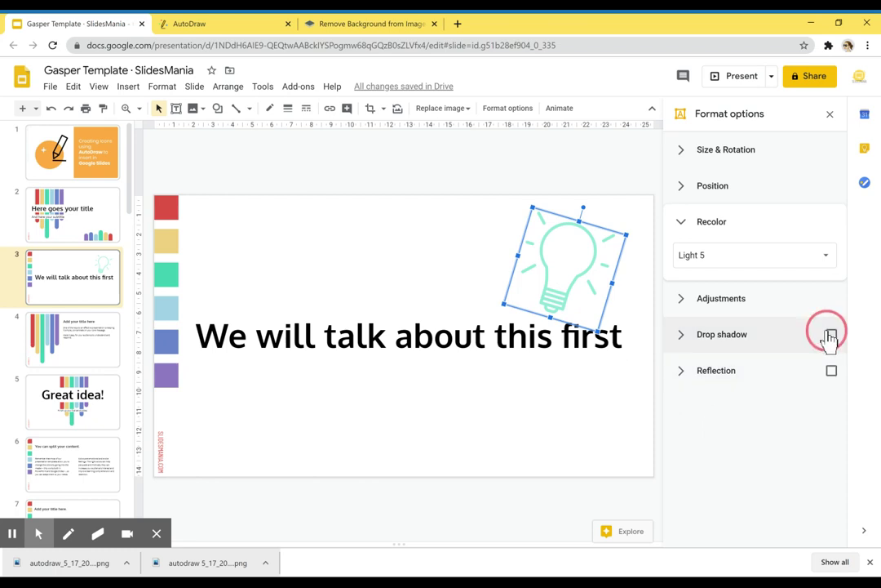
pyautogui.click(457, 270)
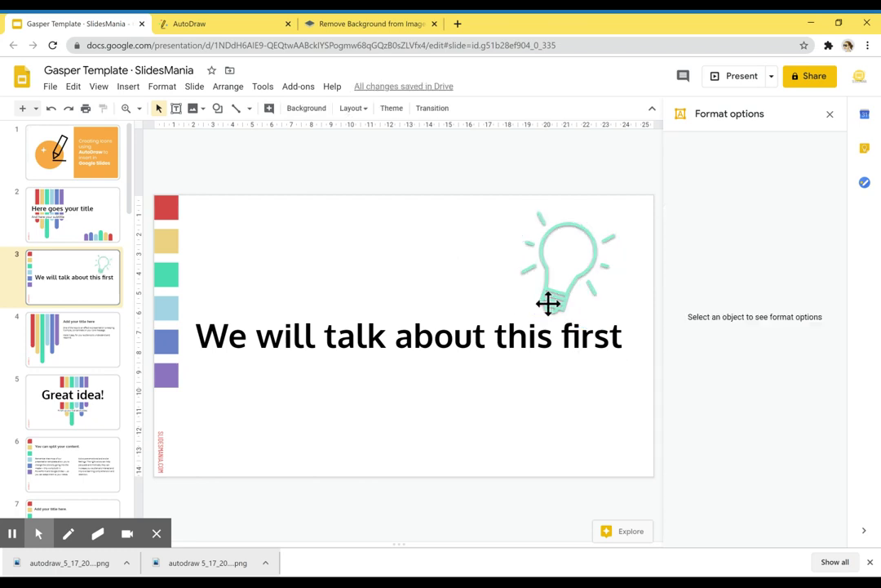
pyautogui.click(592, 322)
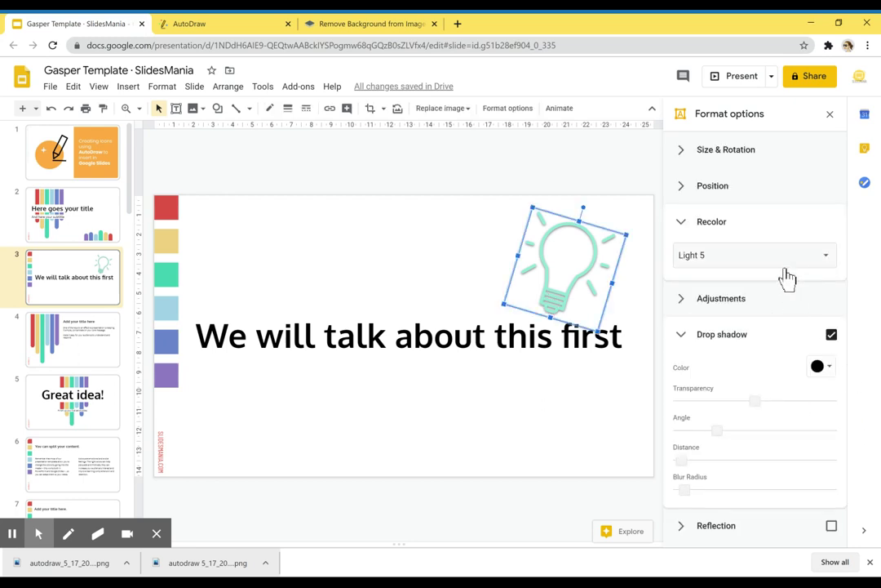
# Change the bulb's recolor to pale pink Light 3.
pyautogui.click(785, 258)
pyautogui.click(789, 321)
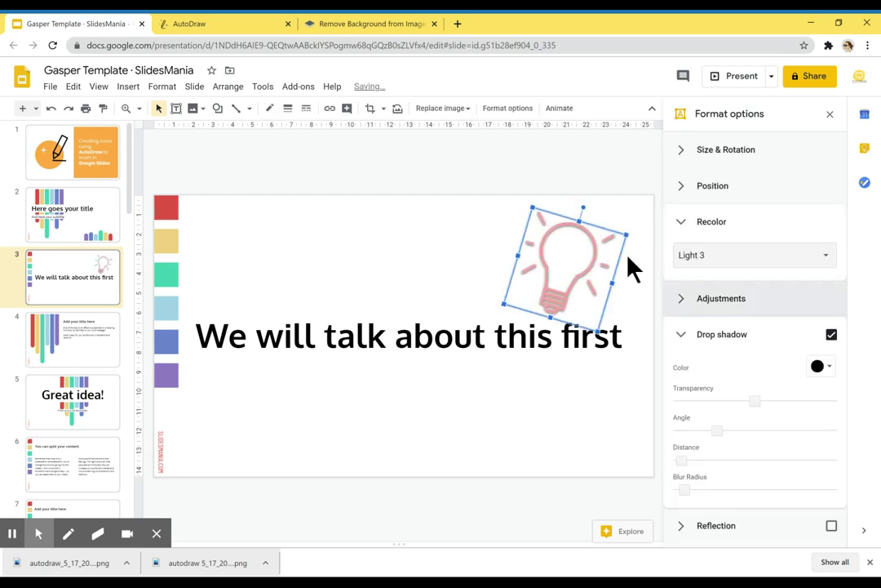
pyautogui.click(514, 220)
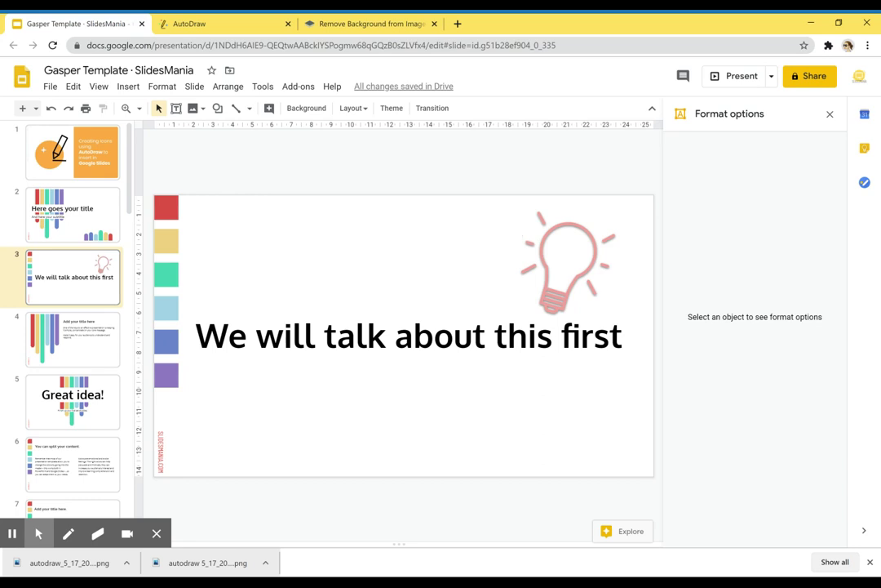
# Start over with a blank AutoDraw canvas and sketch the building's main body.
pyautogui.click(216, 24)
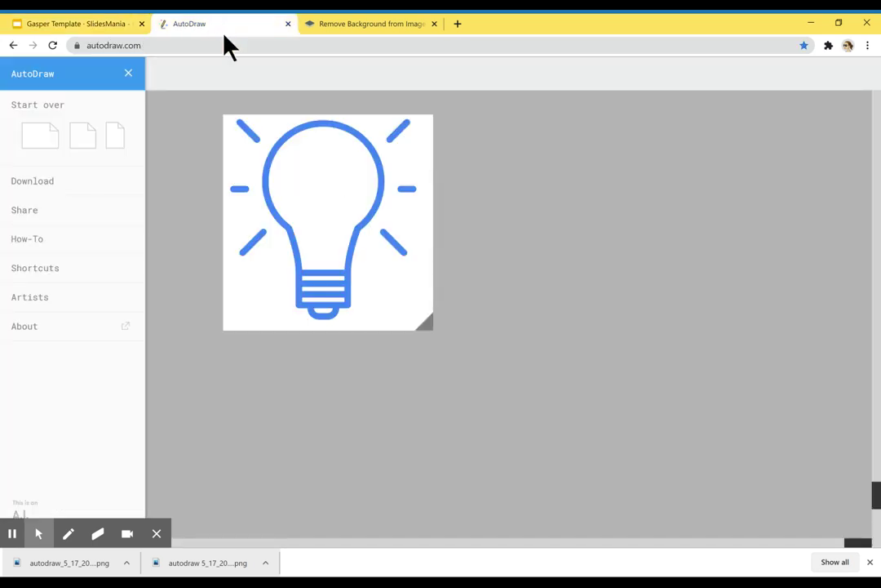
pyautogui.click(94, 141)
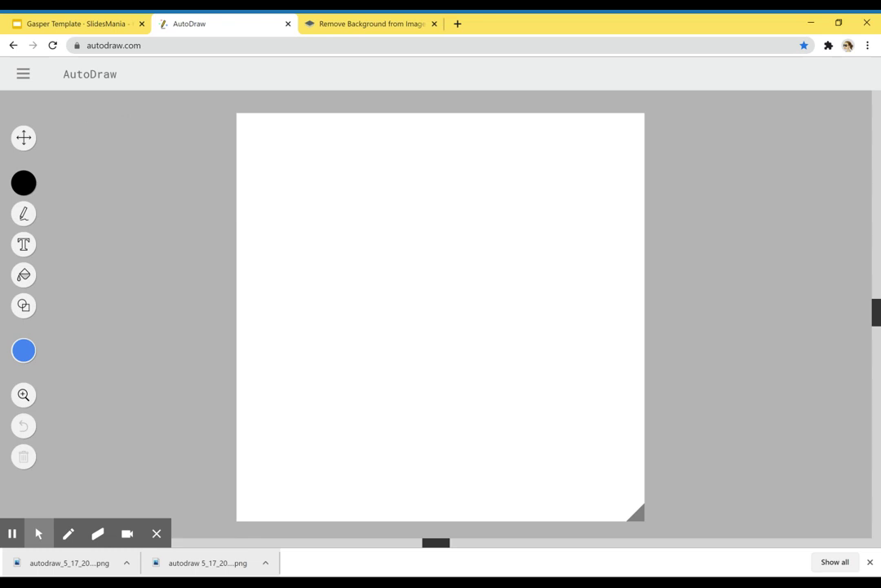
pyautogui.moveTo(301, 358)
pyautogui.mouseDown()
pyautogui.moveTo(297, 302)
pyautogui.moveTo(494, 273)
pyautogui.moveTo(308, 372)
pyautogui.mouseUp()
# Add a cap on top, an inner stroke, and several windows to the building sketch.
pyautogui.moveTo(355, 276)
pyautogui.mouseDown()
pyautogui.moveTo(362, 245)
pyautogui.moveTo(459, 272)
pyautogui.mouseUp()
pyautogui.moveTo(398, 354)
pyautogui.mouseDown()
pyautogui.moveTo(386, 330)
pyautogui.moveTo(444, 344)
pyautogui.mouseUp()
pyautogui.moveTo(487, 294)
pyautogui.mouseDown()
pyautogui.moveTo(469, 317)
pyautogui.moveTo(454, 312)
pyautogui.mouseUp()
pyautogui.moveTo(488, 290); pyautogui.dragTo(453, 292)
pyautogui.moveTo(502, 309)
pyautogui.mouseDown()
pyautogui.moveTo(525, 287)
pyautogui.moveTo(501, 286)
pyautogui.mouseUp()
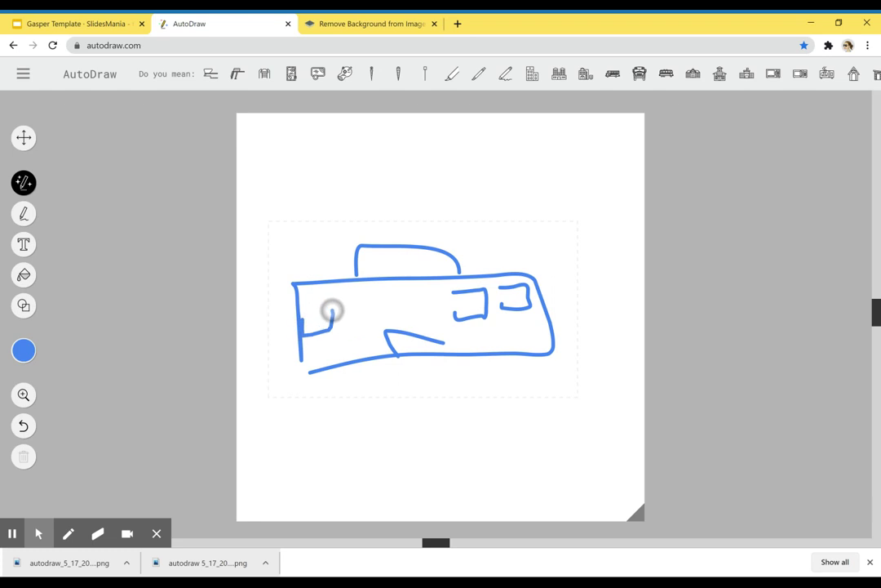
pyautogui.moveTo(332, 310)
pyautogui.mouseDown()
pyautogui.moveTo(349, 330)
pyautogui.moveTo(376, 327)
pyautogui.moveTo(348, 309)
pyautogui.mouseUp()
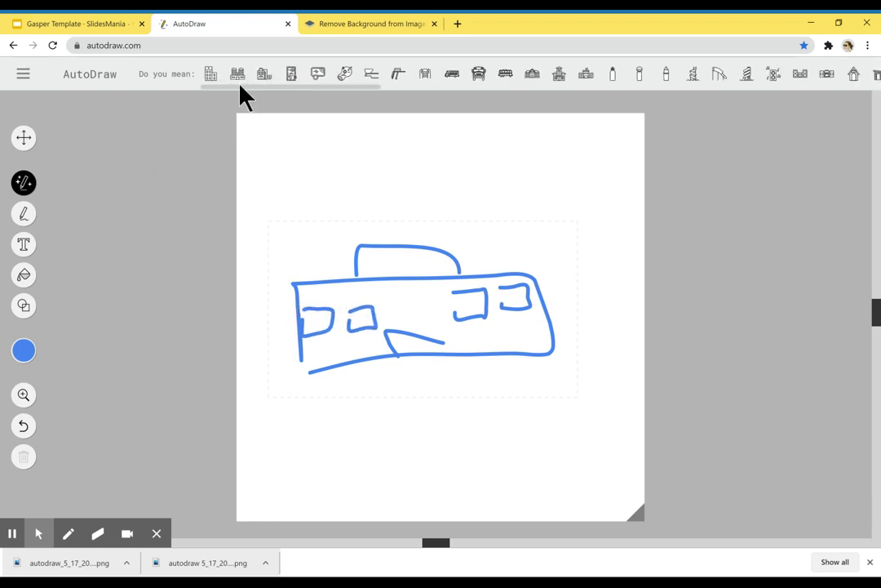
# Replace the sketch with the hospital suggestion, then the school-building clip-art.
pyautogui.click(239, 79)
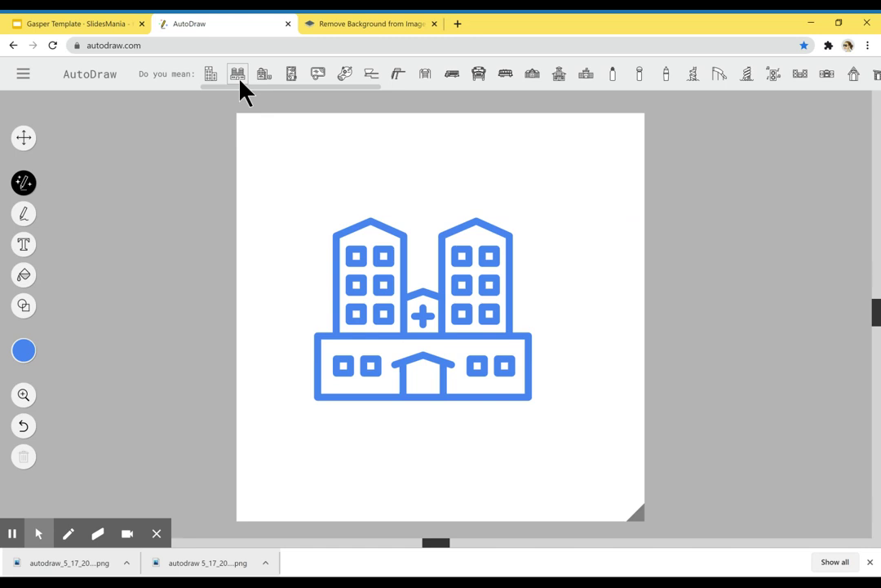
pyautogui.click(540, 74)
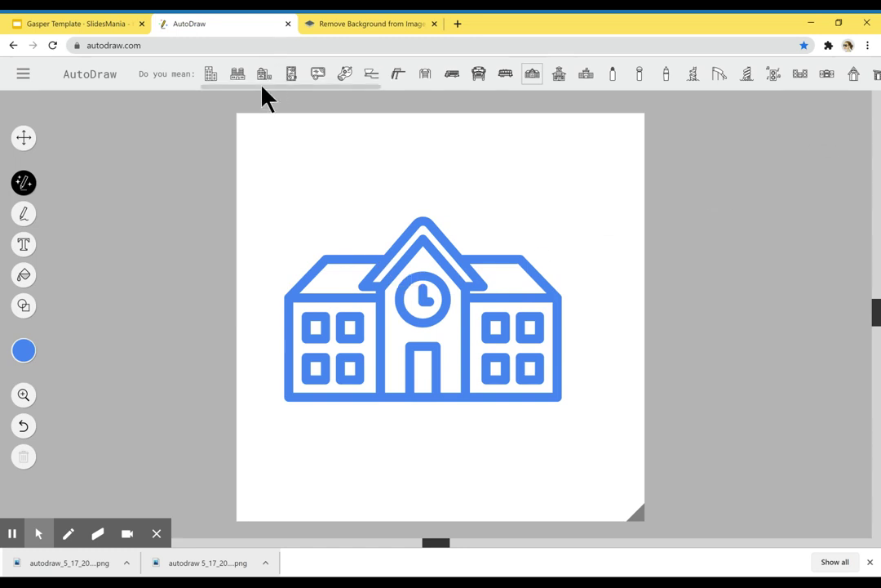
pyautogui.moveTo(262, 86)
pyautogui.mouseDown()
pyautogui.moveTo(761, 119)
pyautogui.moveTo(801, 118)
pyautogui.moveTo(803, 87)
pyautogui.mouseUp()
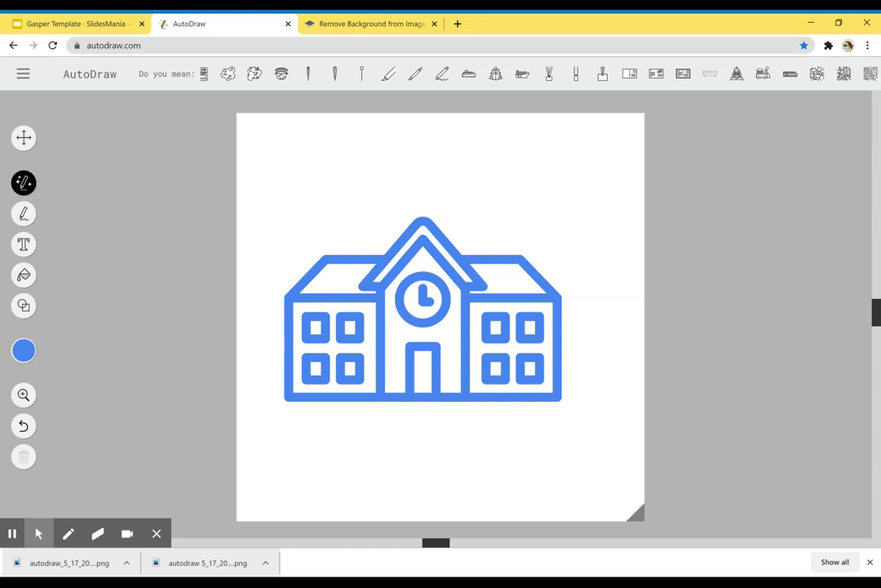
# Return through the browser tabs to the Google Slides deck on slide 3.
pyautogui.click(339, 24)
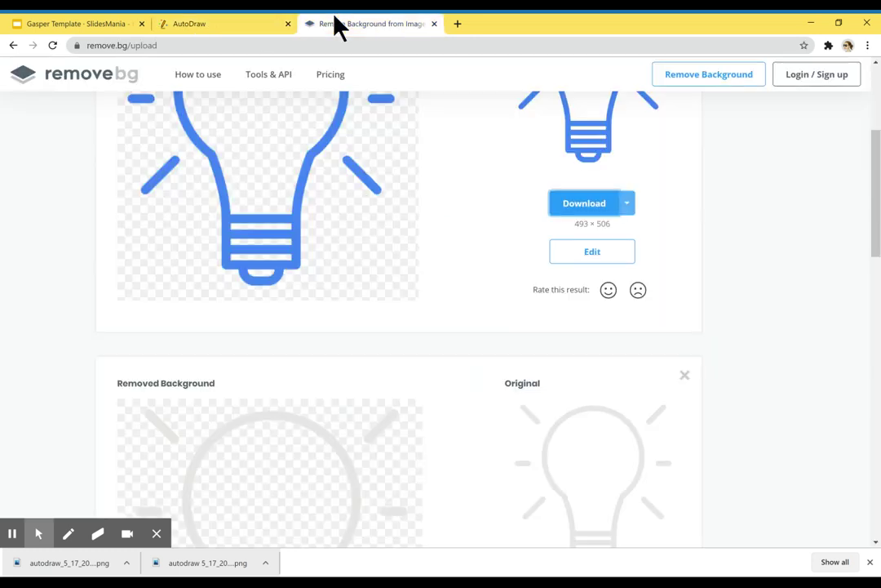
pyautogui.click(219, 24)
pyautogui.click(81, 23)
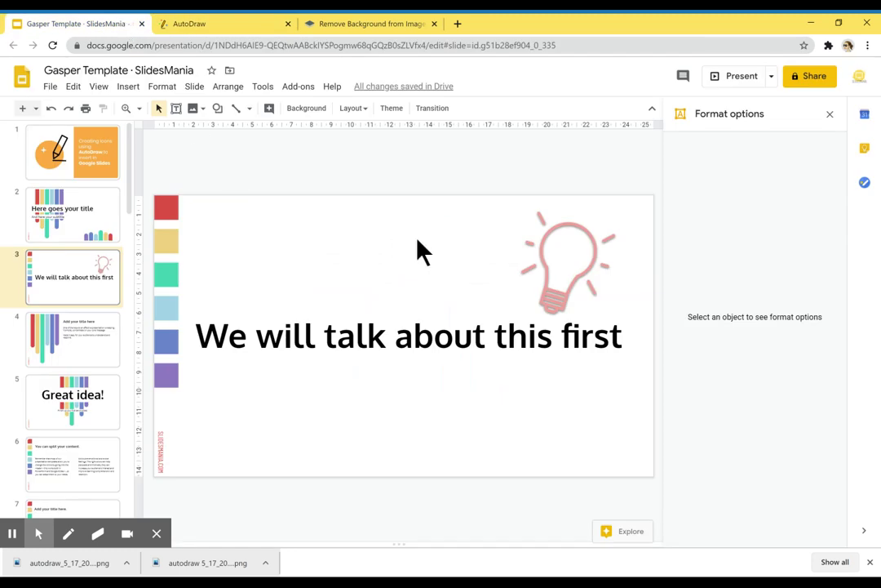
pyautogui.click(556, 296)
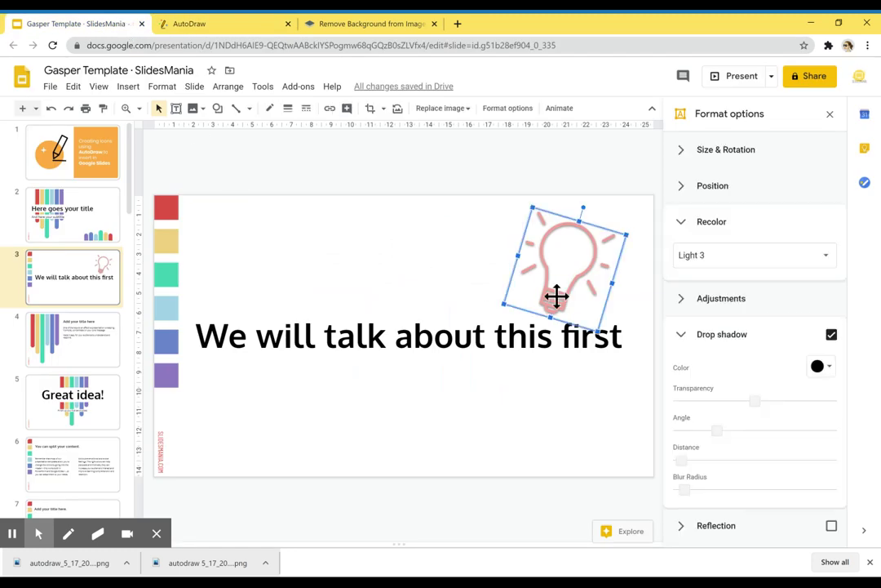